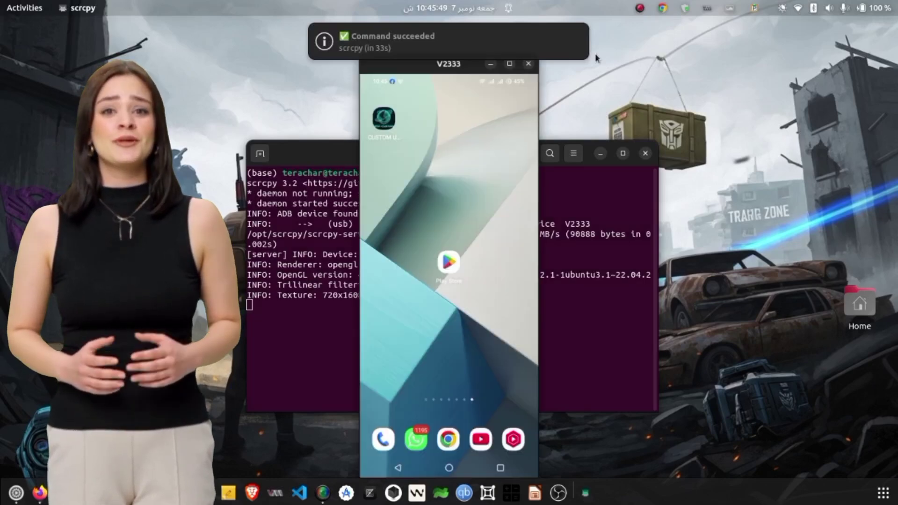
# - Pin the scrcpy phone mirror at the right screen edge, always on top, and minimize the terminal
pyautogui.moveTo(489, 54); pyautogui.dragTo(800, 44)
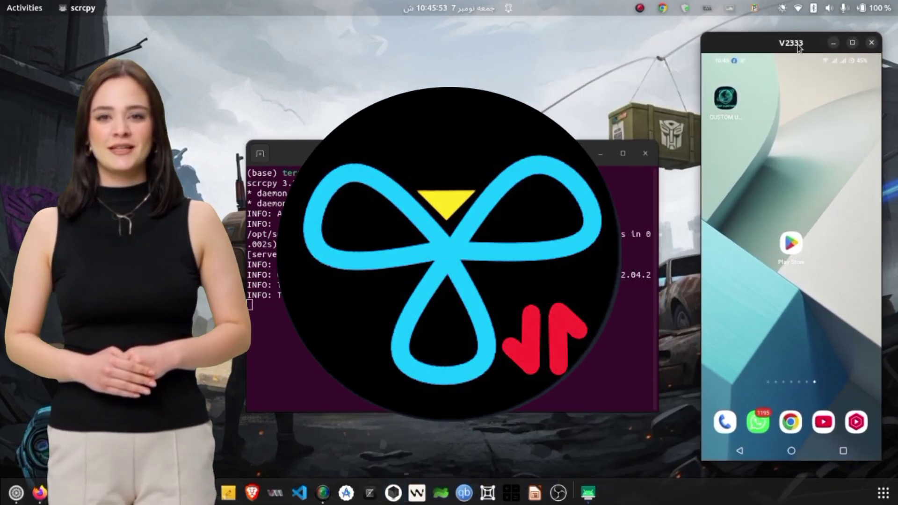
pyautogui.rightClick(798, 47)
pyautogui.click(801, 142)
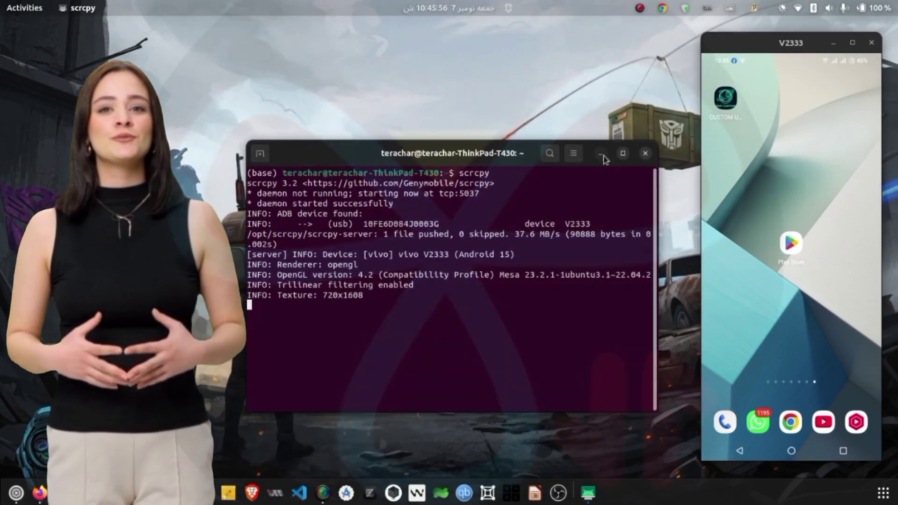
pyautogui.click(602, 155)
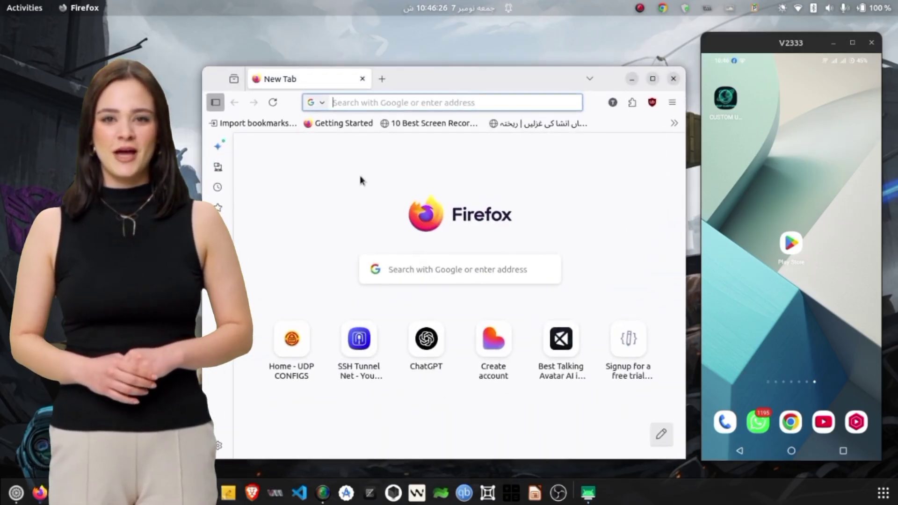
# - Search Google for 'sshssltunnel' in Firefox, dropping the autofilled .com suffix
pyautogui.write('sshss')
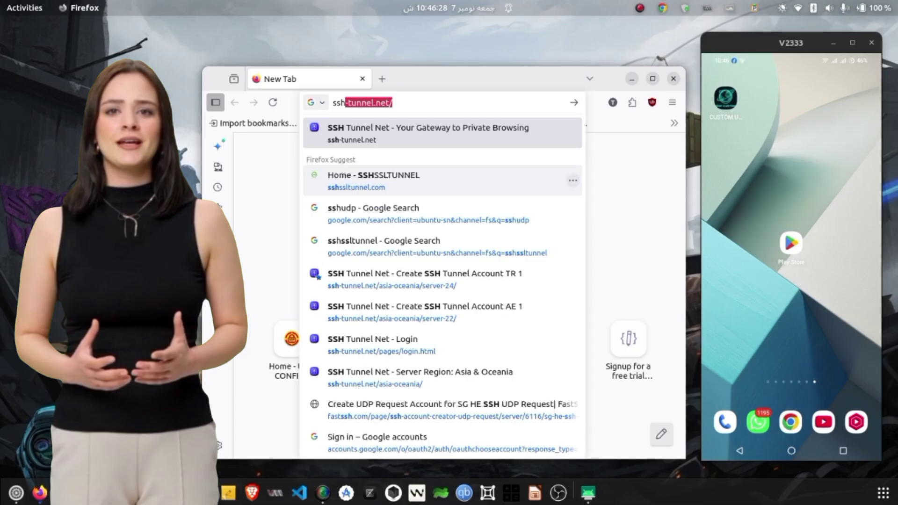
pyautogui.write('ltunne')
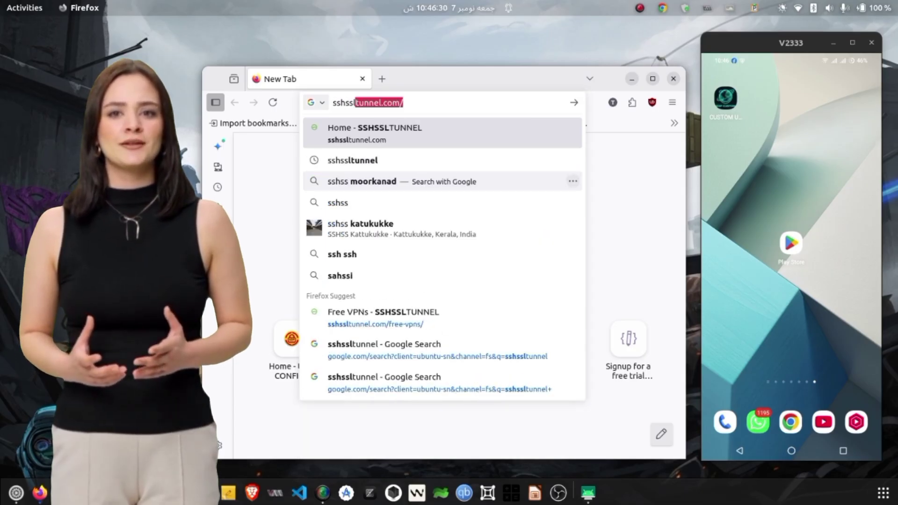
pyautogui.write('l')
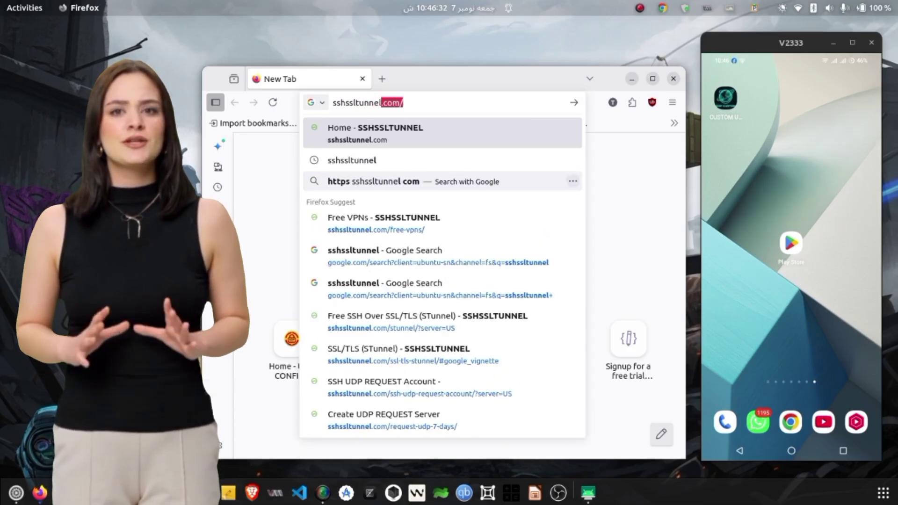
pyautogui.press('Delete')
pyautogui.press('Return')
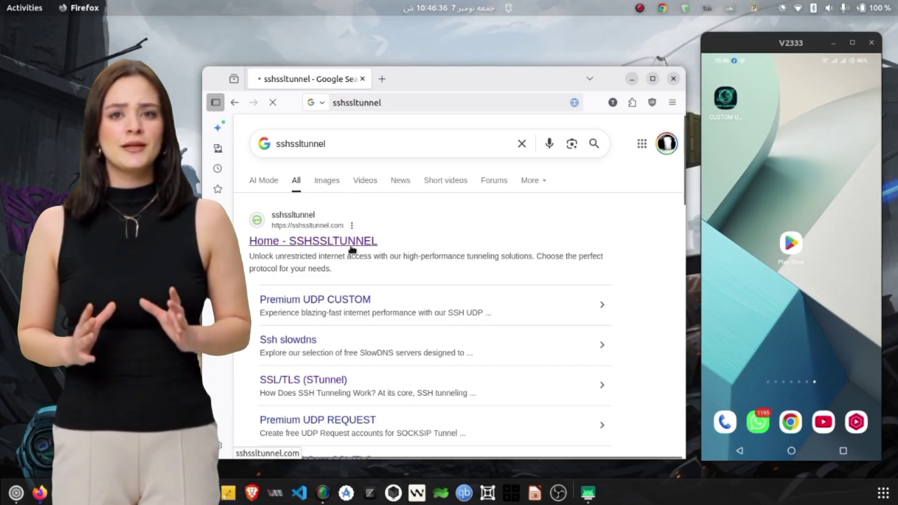
pyautogui.moveTo(329, 227); pyautogui.dragTo(387, 221)
pyautogui.click(387, 222)
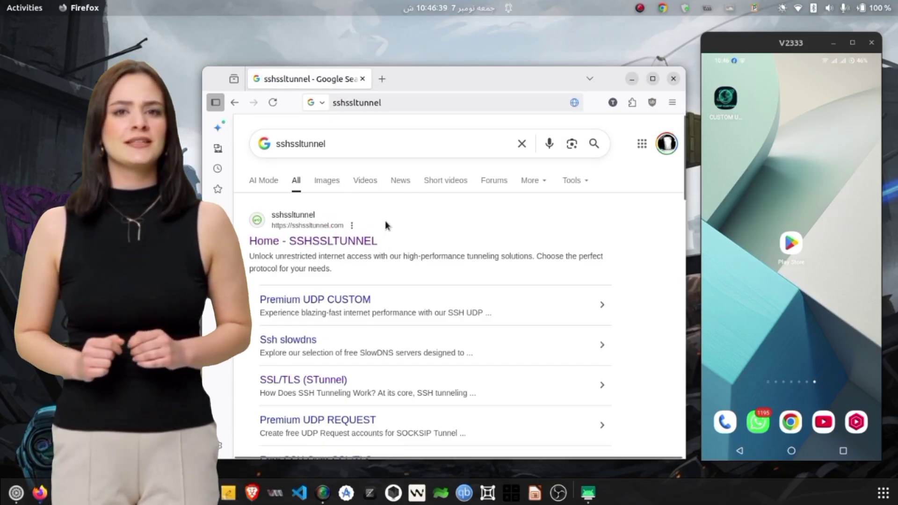
# - Open the SSHSSLTUNNEL home page from the Google results
pyautogui.click(359, 241)
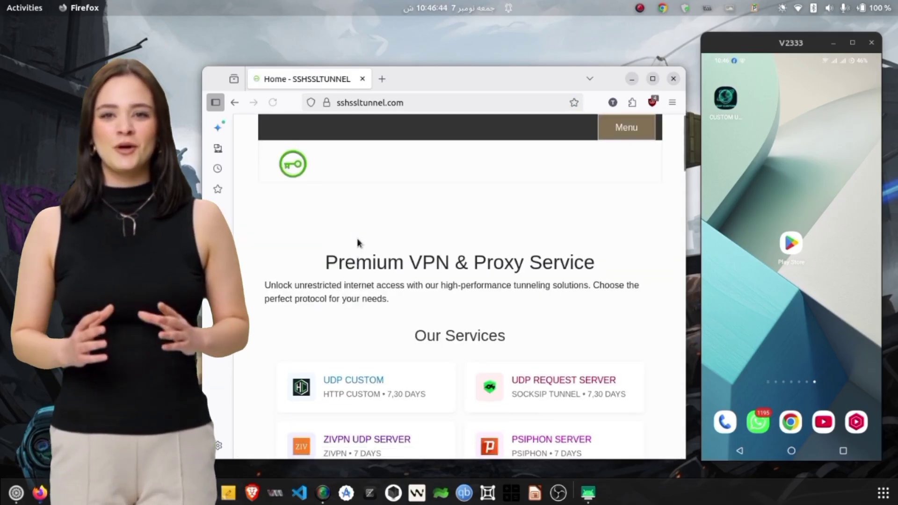
pyautogui.scroll(-10, 357, 238)
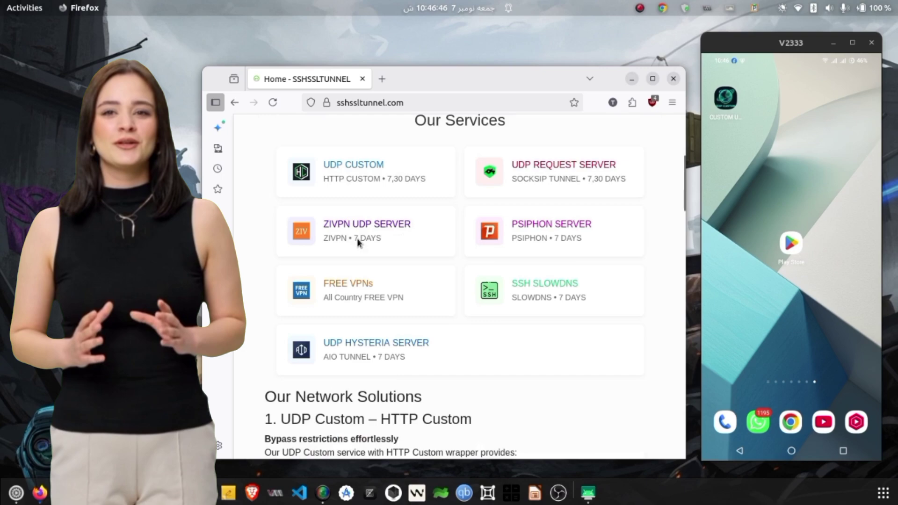
pyautogui.scroll(10, 357, 237)
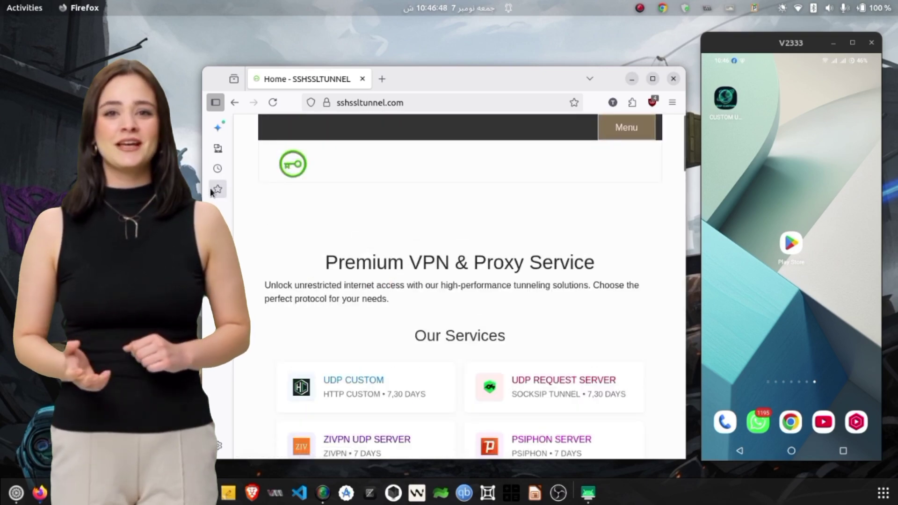
# - Go to the site's Free VPNs page and filter the VPN table by 'ash'
pyautogui.click(611, 131)
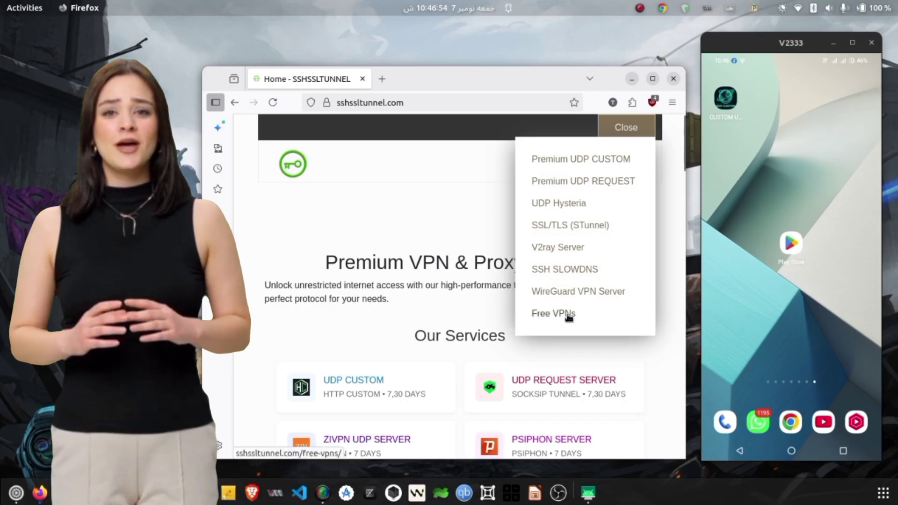
pyautogui.click(568, 317)
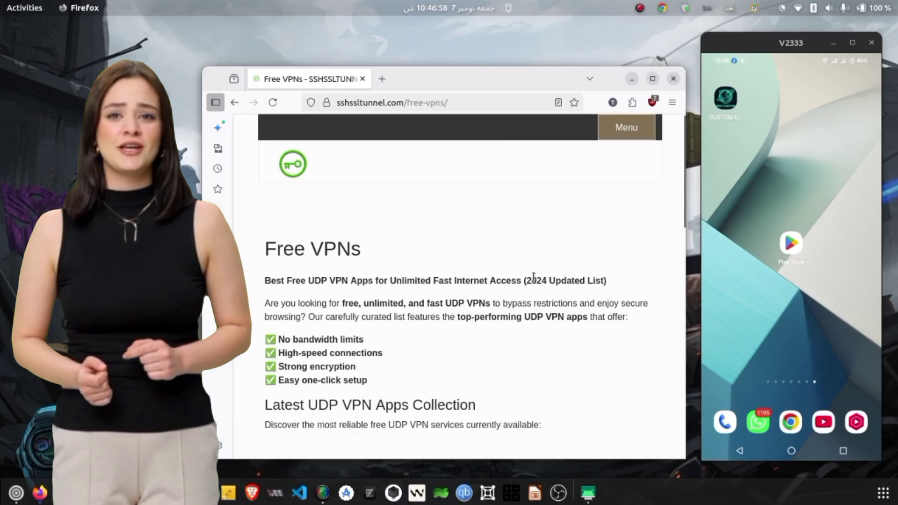
pyautogui.scroll(-5, 530, 274)
pyautogui.click(381, 161)
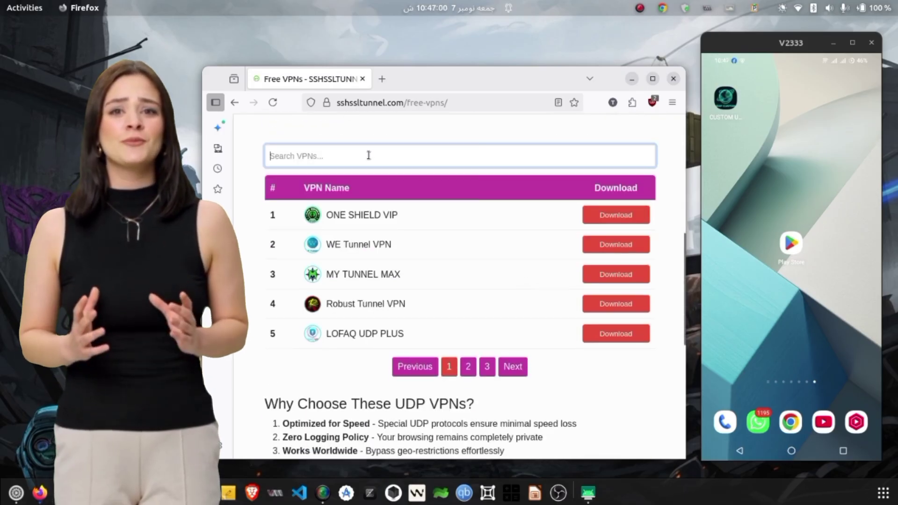
pyautogui.write('as')
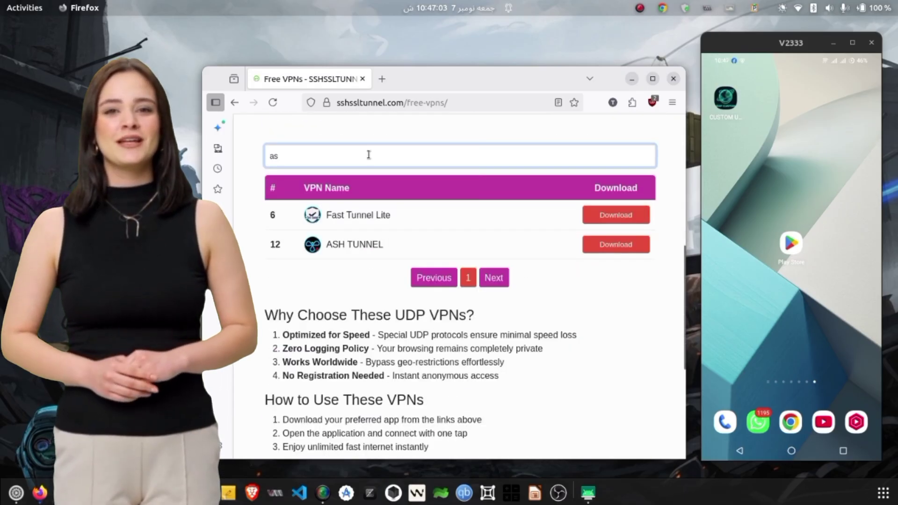
pyautogui.write('h')
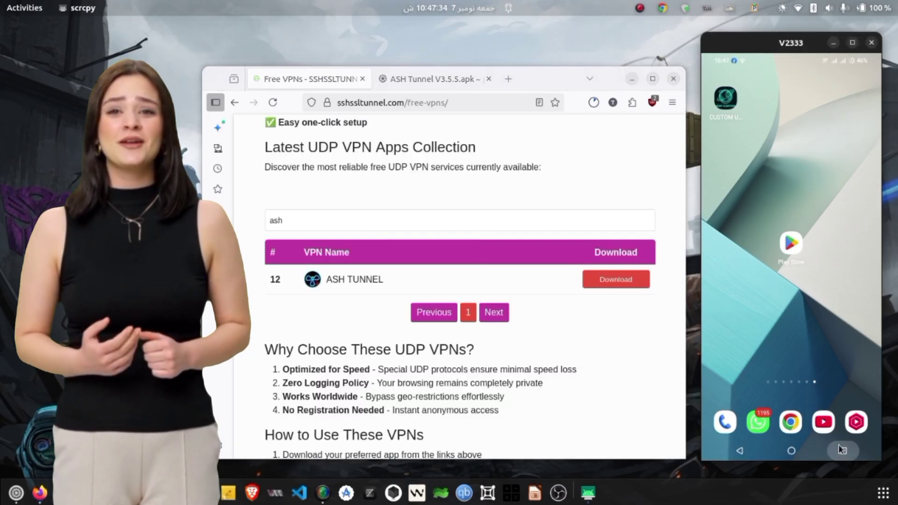
# - Install ASH Tunnel V3.5.5.apk from Downloads, choosing Install anyway past the Play Protect warning
pyautogui.click(808, 330)
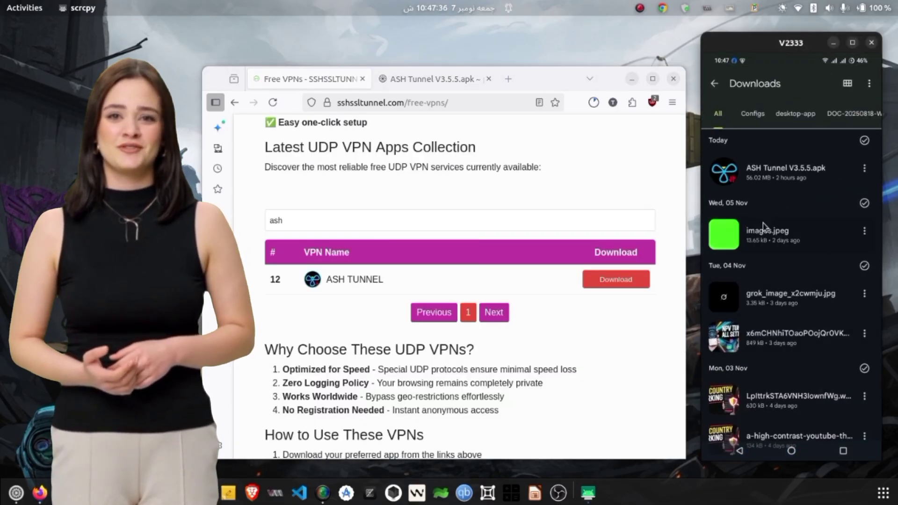
pyautogui.click(795, 170)
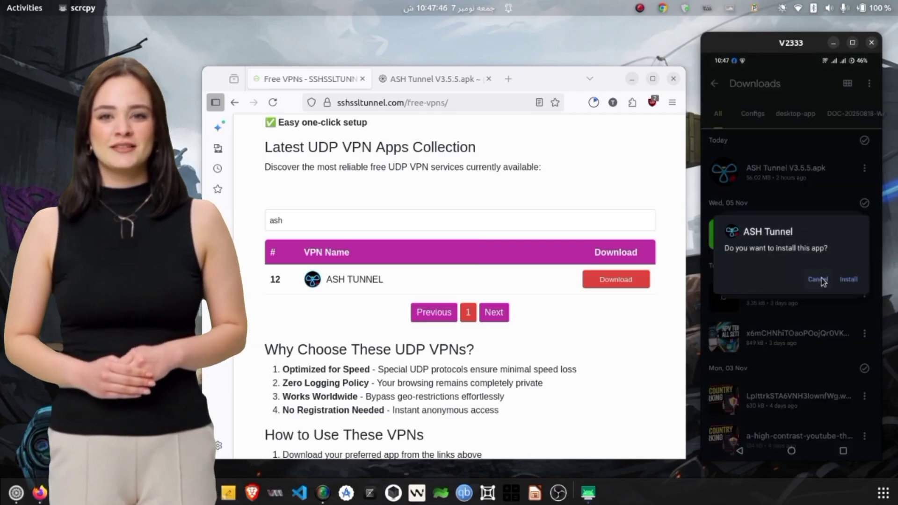
pyautogui.click(845, 280)
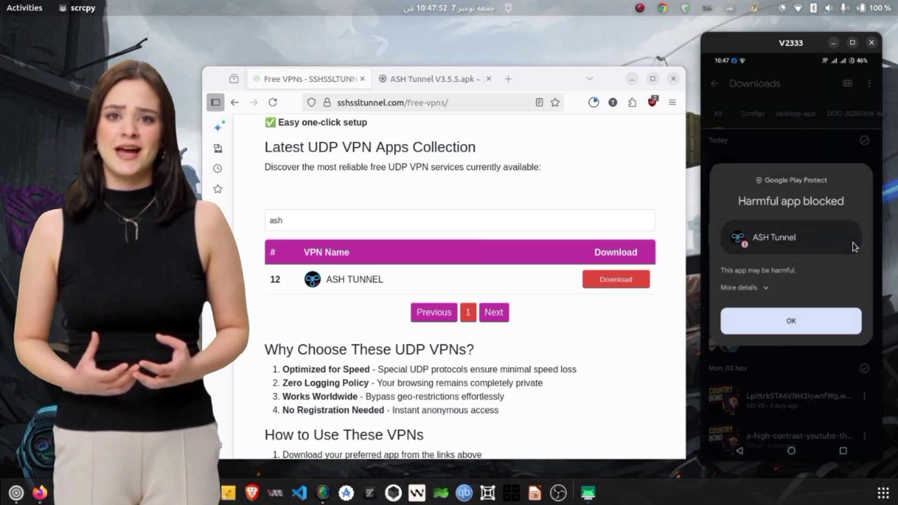
pyautogui.click(765, 286)
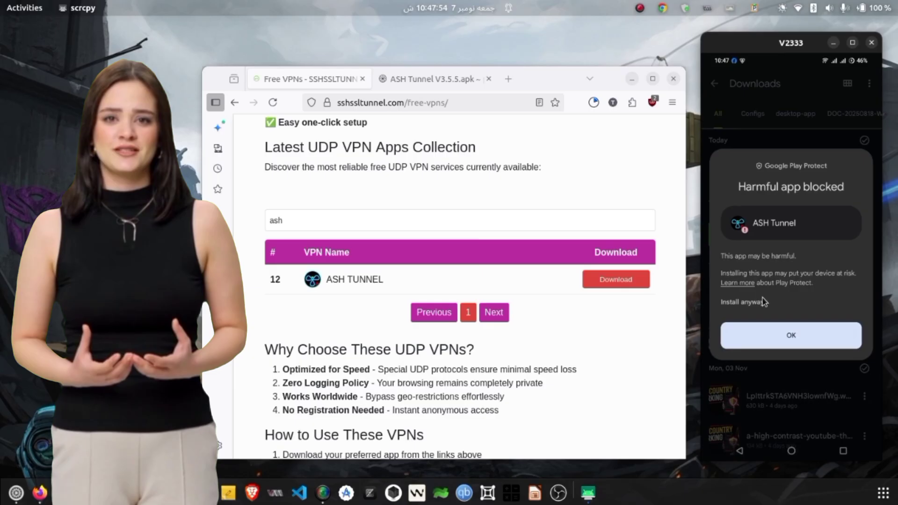
pyautogui.click(743, 304)
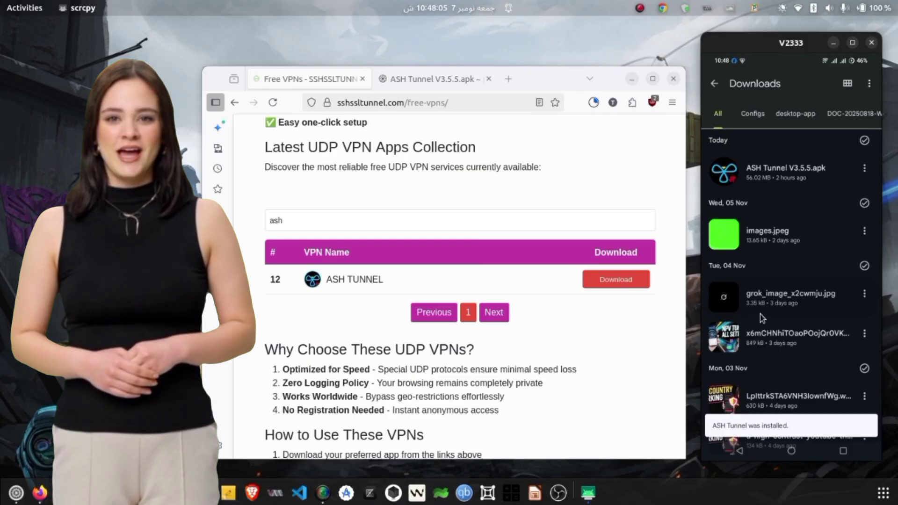
# - Launch ASH Tunnel and complete the required unlock task via Linkvertise's Get Link
pyautogui.click(791, 451)
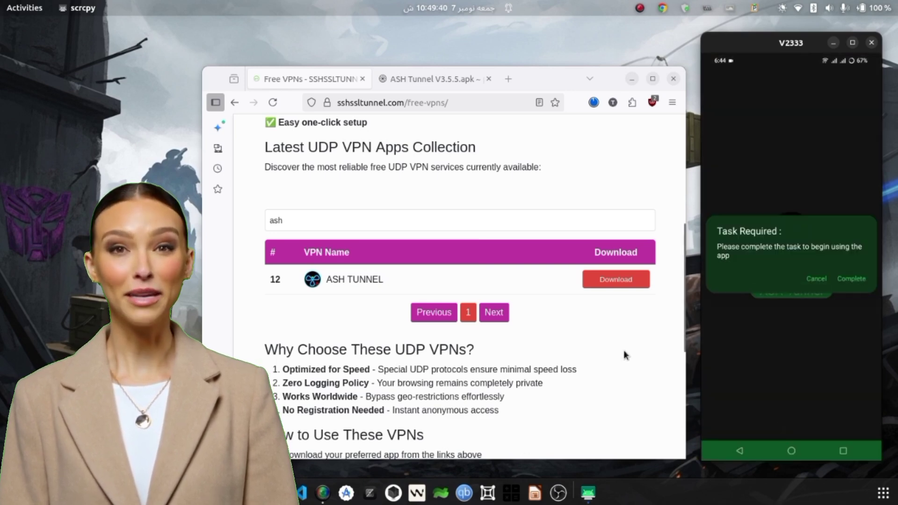
pyautogui.click(851, 279)
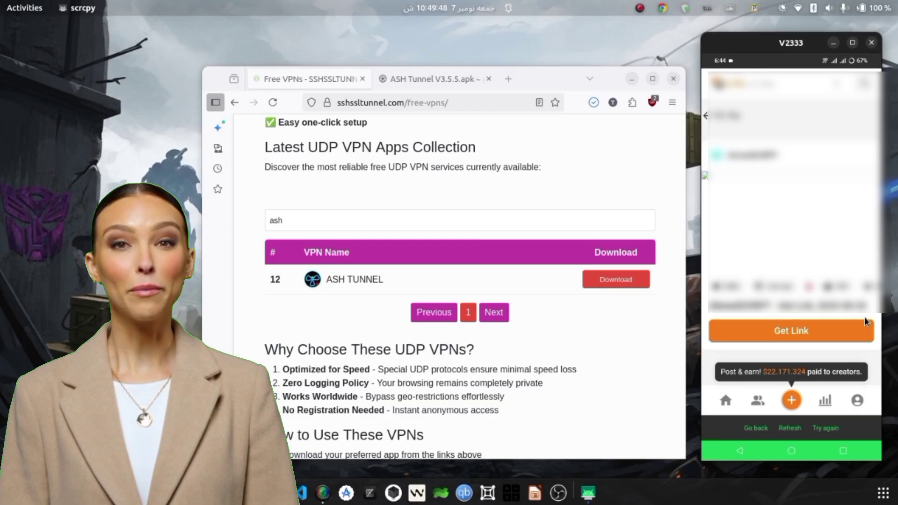
pyautogui.click(790, 338)
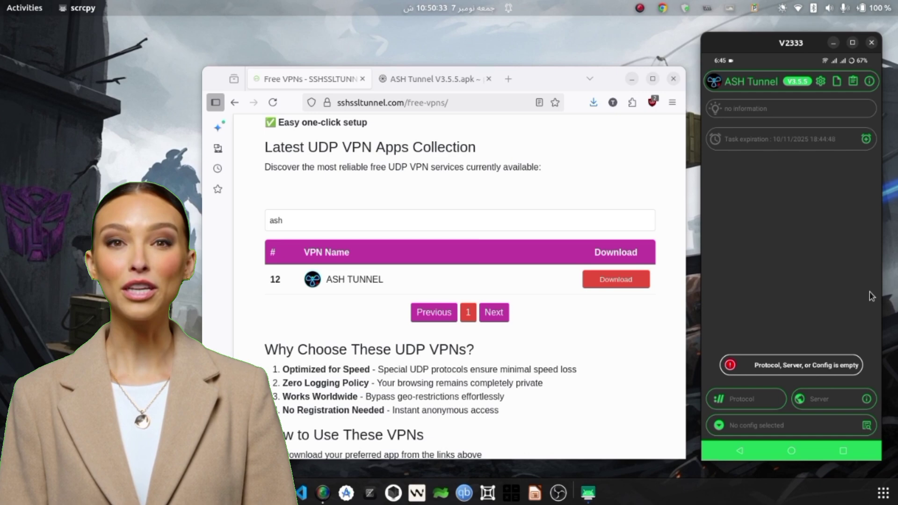
# - Connect ASH Tunnel over UDP to Germany 1, allowing the VPN request, and view the logs
pyautogui.click(762, 399)
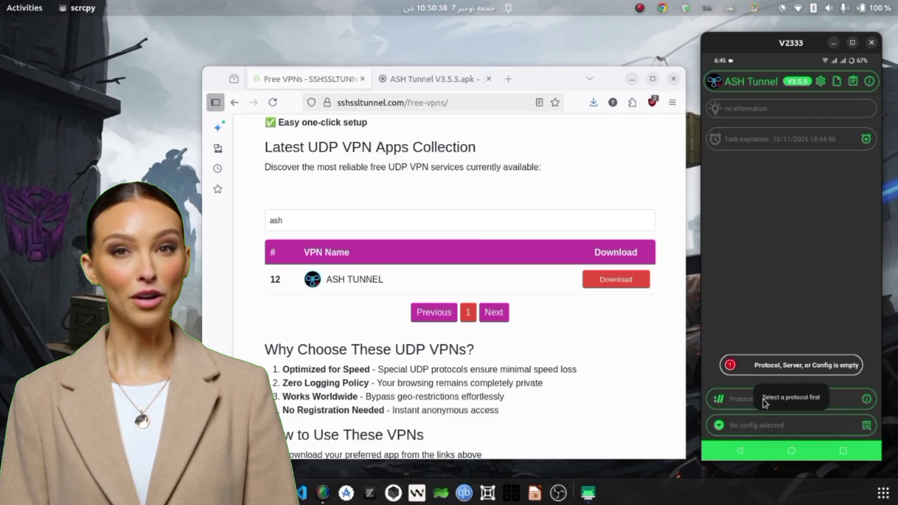
pyautogui.click(746, 400)
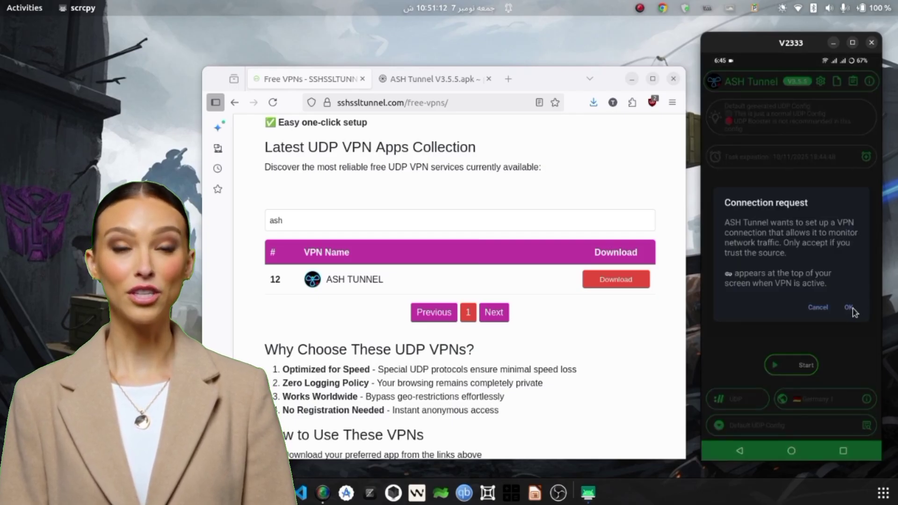
pyautogui.click(852, 308)
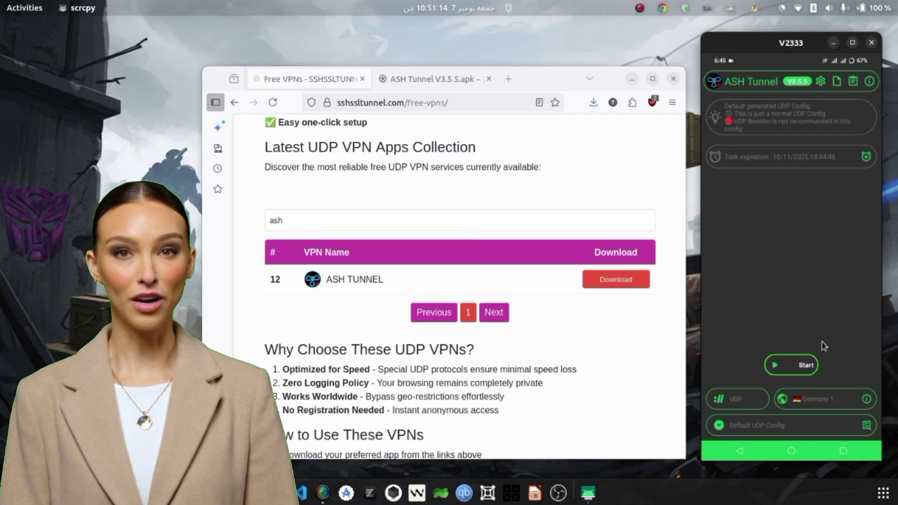
pyautogui.click(785, 370)
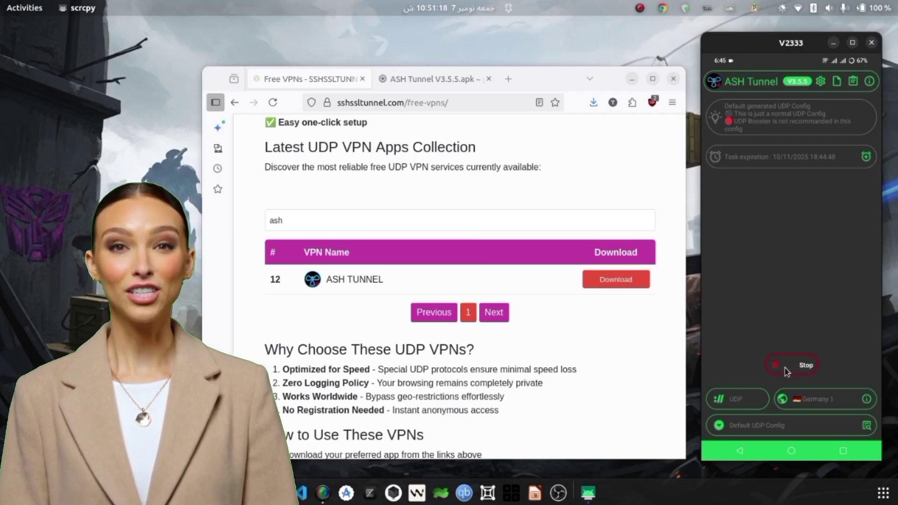
pyautogui.click(852, 82)
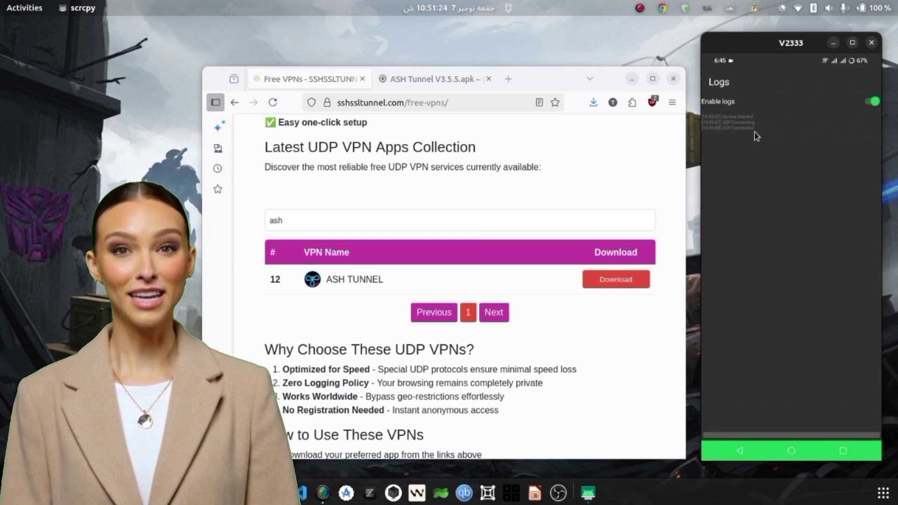
# - Confirm in Quick Settings that ASH Tunnel is providing the active VPN connection
pyautogui.moveTo(747, 63); pyautogui.dragTo(750, 187)
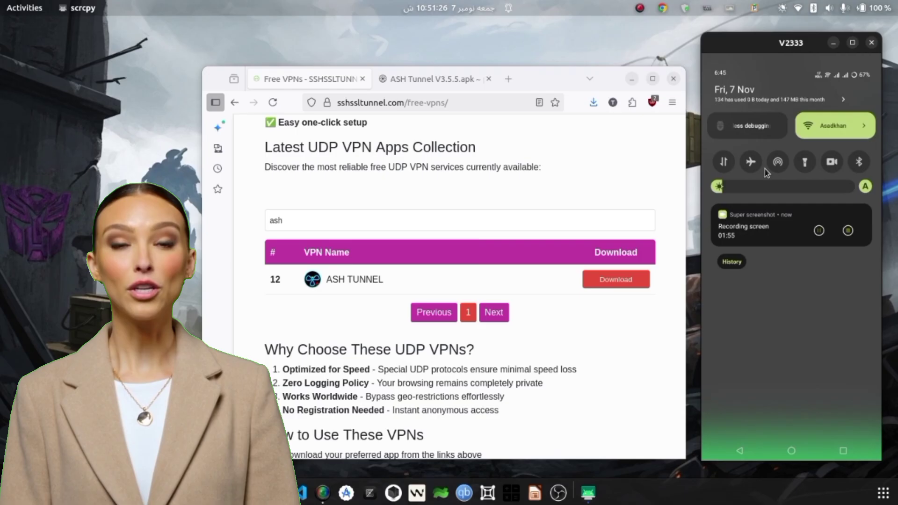
pyautogui.moveTo(764, 140); pyautogui.dragTo(764, 306)
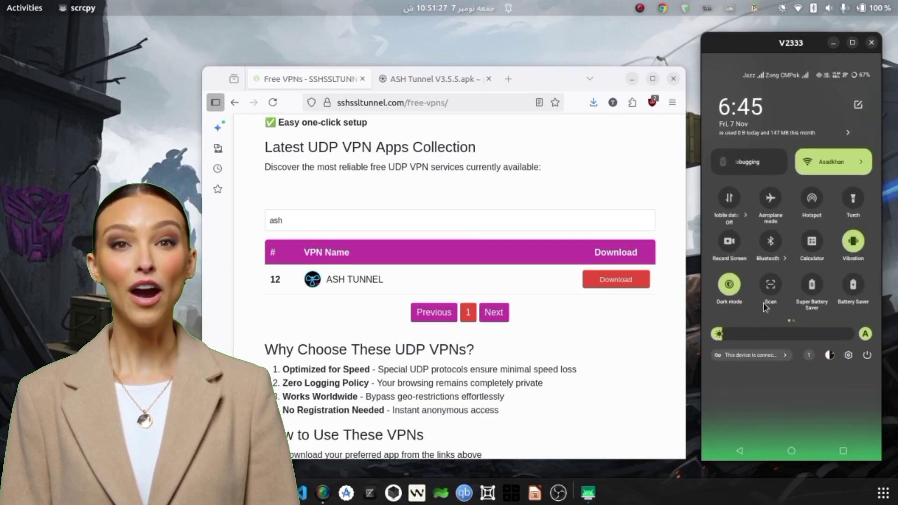
pyautogui.click(784, 355)
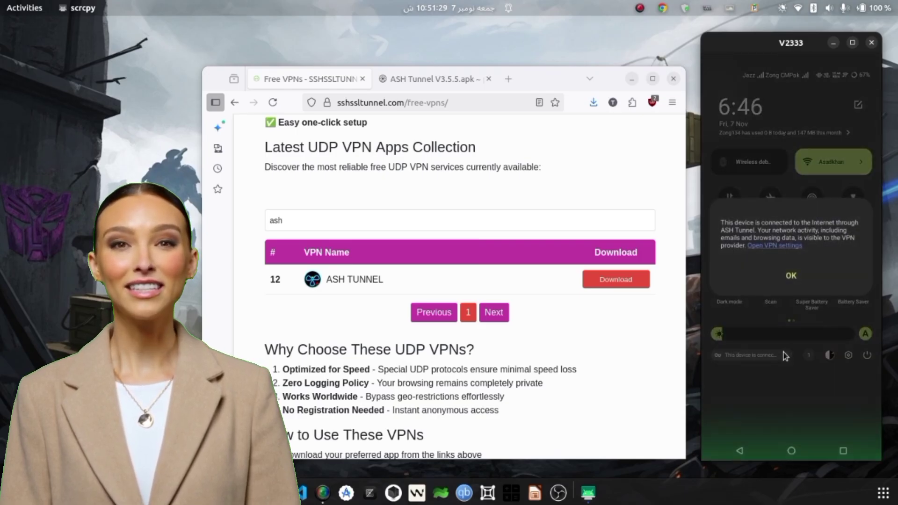
pyautogui.click(729, 236)
# - Go back to the ASH Tunnel logs, then to the phone's home screen
pyautogui.moveTo(727, 239); pyautogui.dragTo(748, 140)
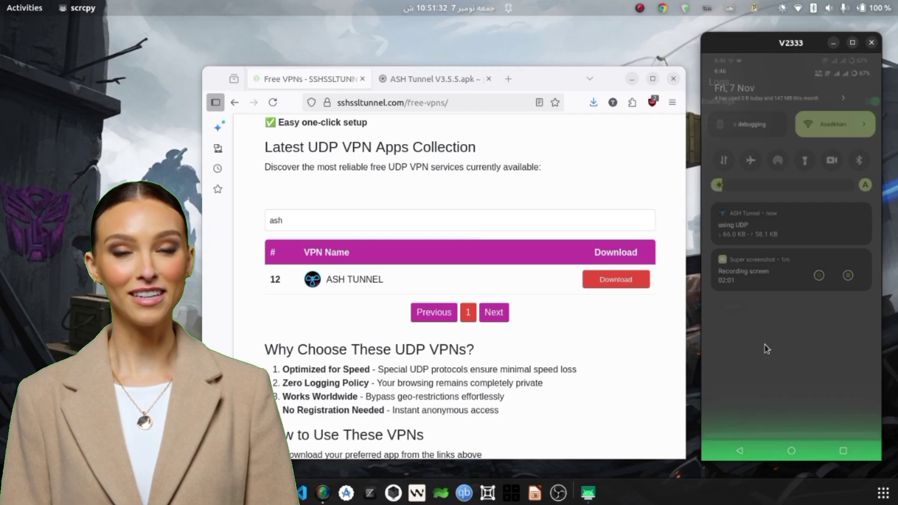
pyautogui.click(763, 344)
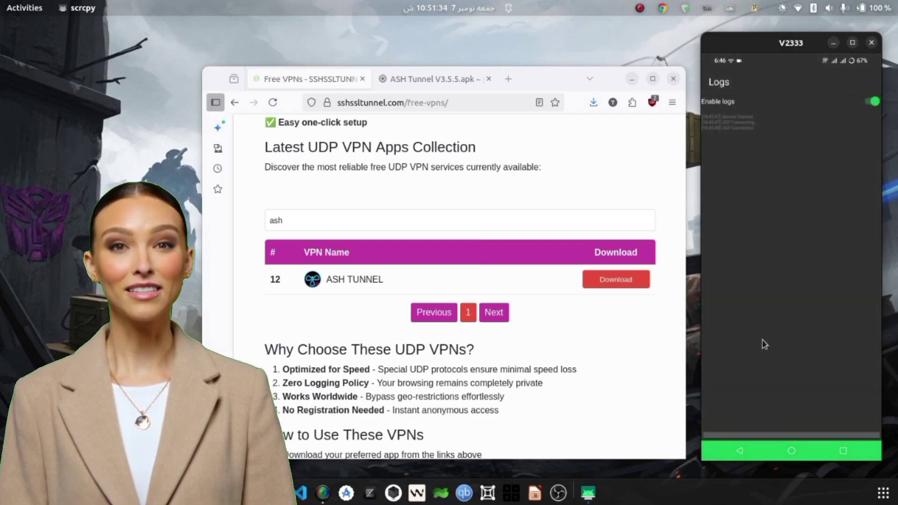
pyautogui.middleClick(764, 345)
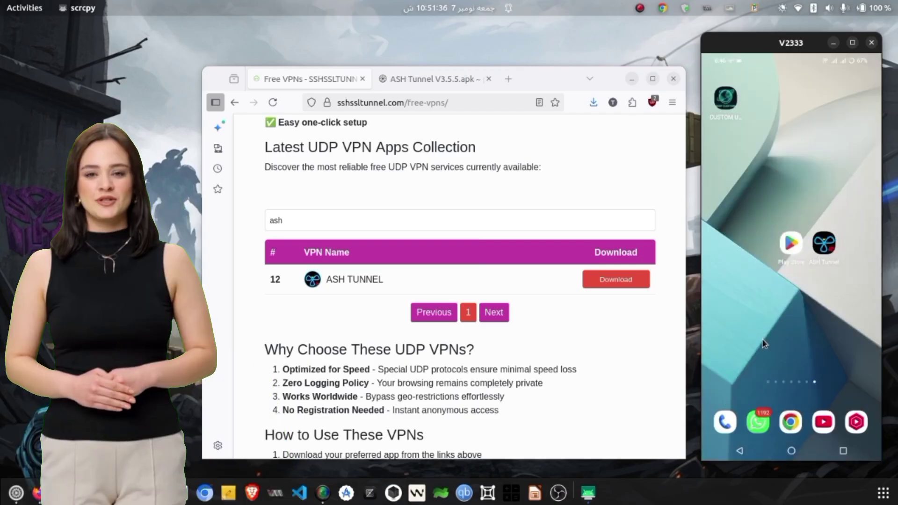
# - Load whatismyipaddress.com in Chrome and check the VPN IPv4 82.27.2.137
pyautogui.click(795, 423)
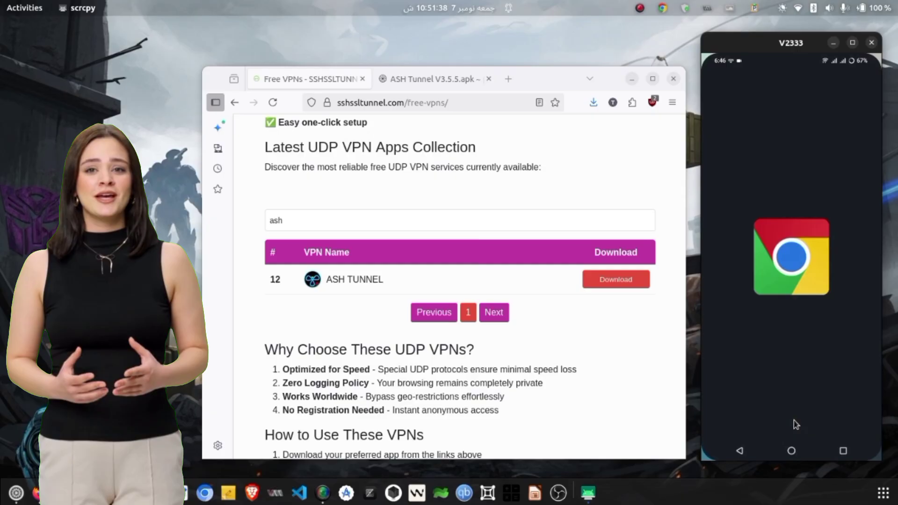
pyautogui.click(742, 88)
pyautogui.write('what')
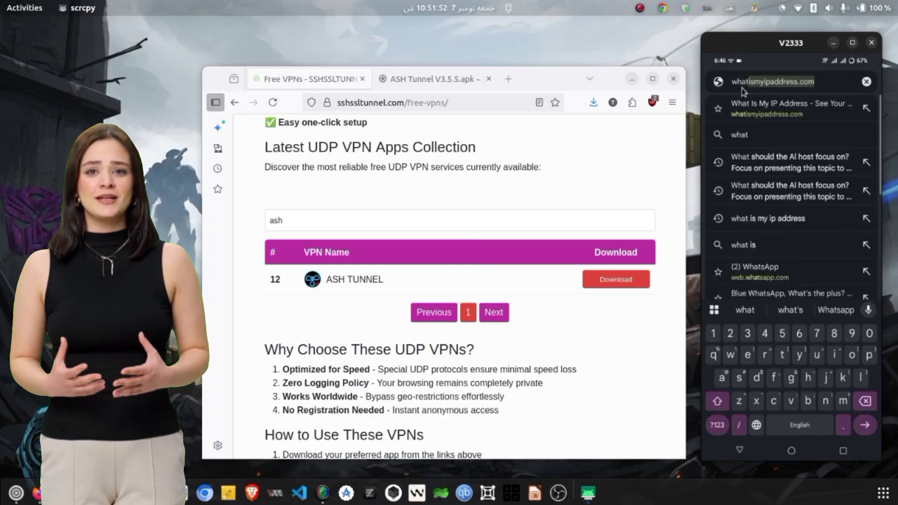
pyautogui.press('Return')
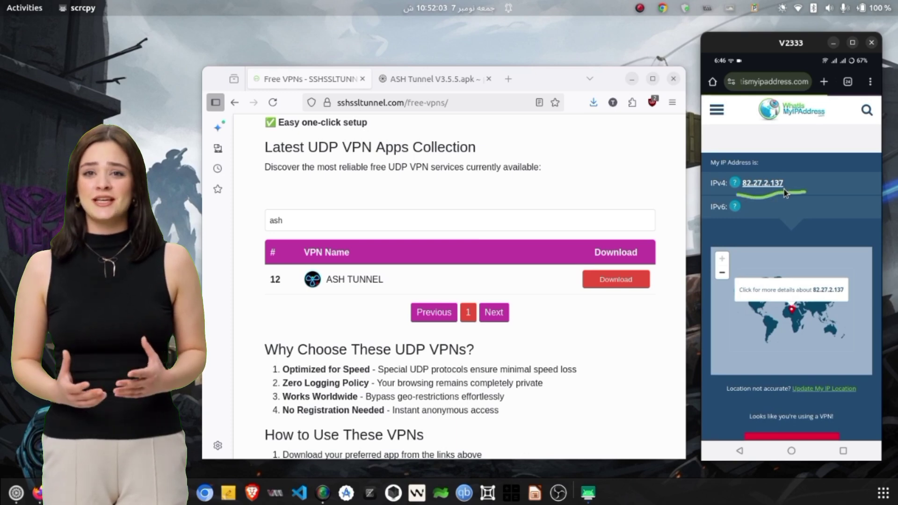
# - Leave the address entry on the IP page and bring up Recents to return to ASH Tunnel
pyautogui.hotkey('ctrl', 'l')
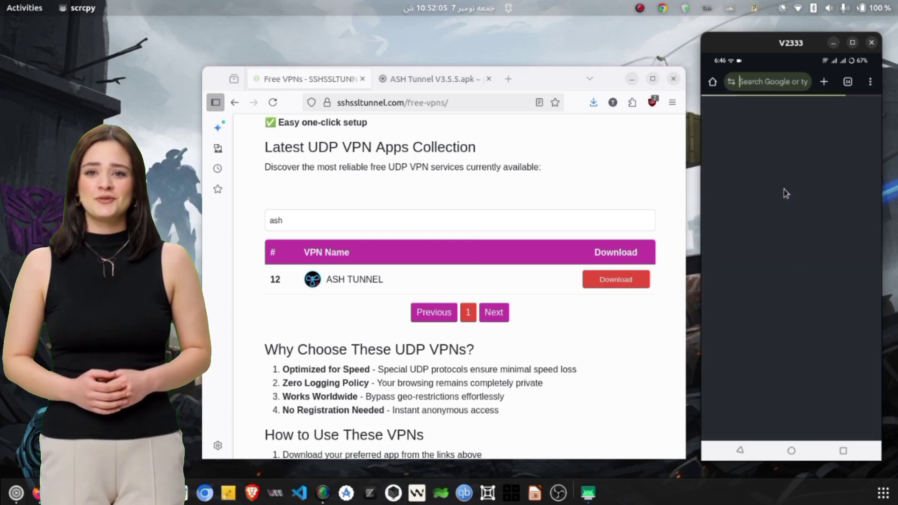
pyautogui.press('Escape')
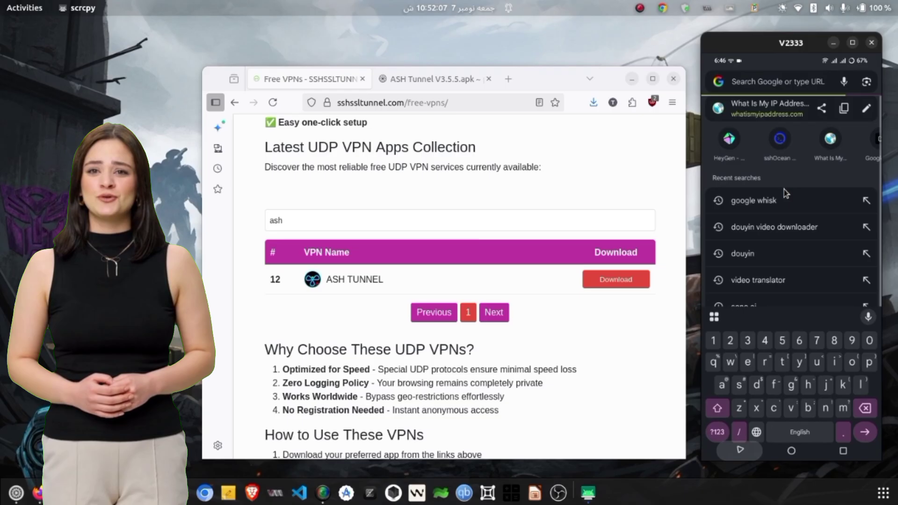
pyautogui.press('Escape')
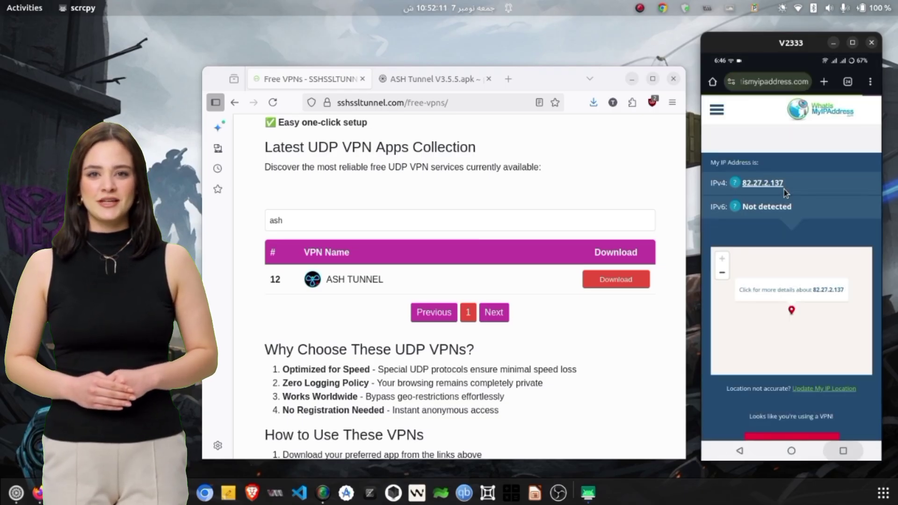
pyautogui.hotkey('alt', 's')
# - Back on ASH Tunnel's main screen, accept the add-time task, stop the VPN, and reopen the offer
pyautogui.click(749, 276)
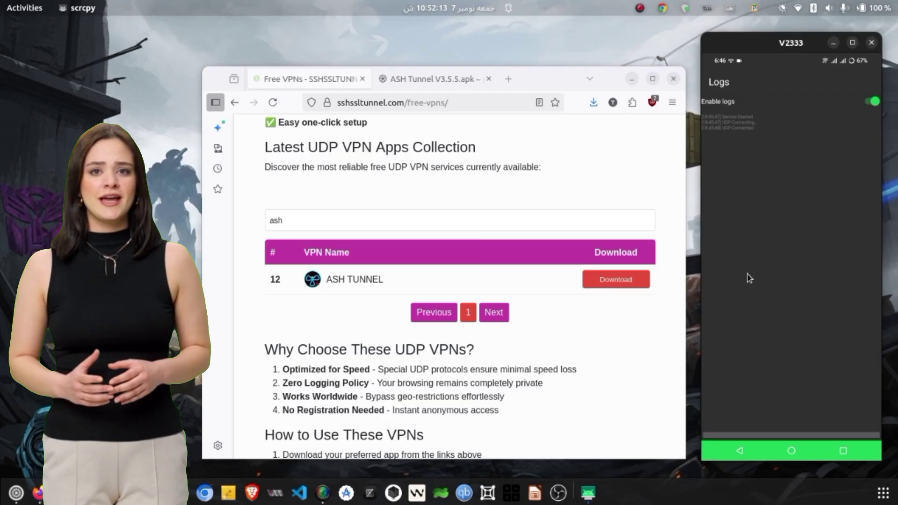
pyautogui.click(740, 450)
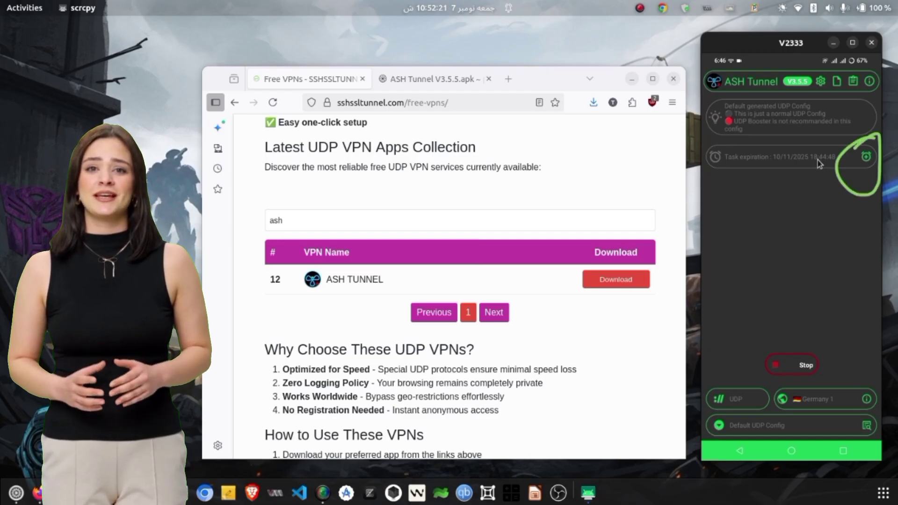
pyautogui.click(804, 365)
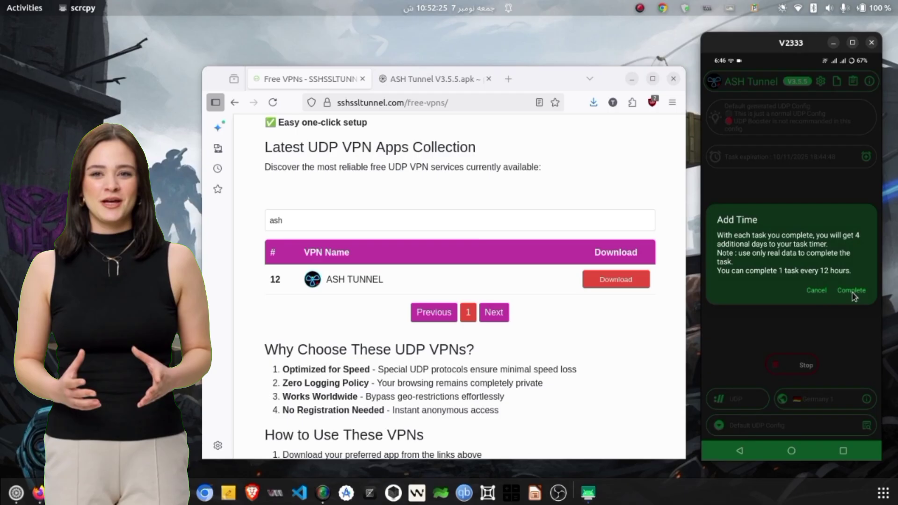
pyautogui.click(817, 291)
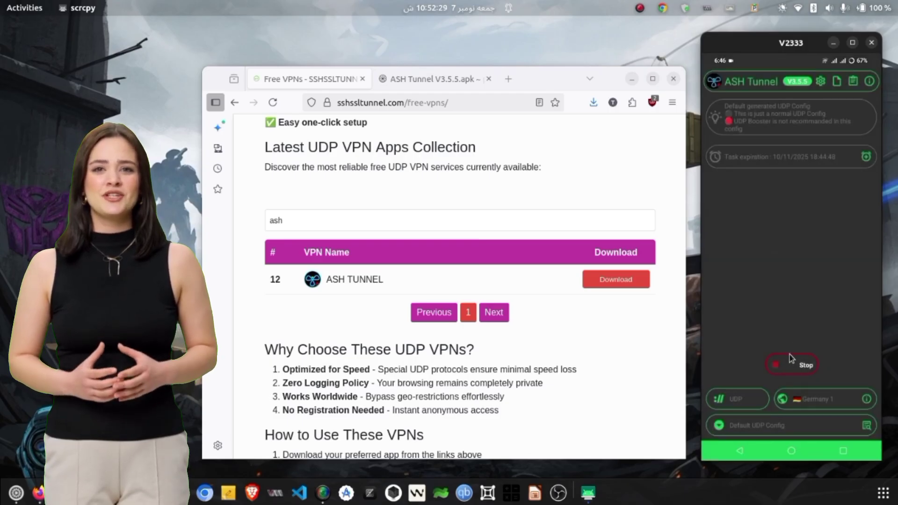
pyautogui.click(790, 358)
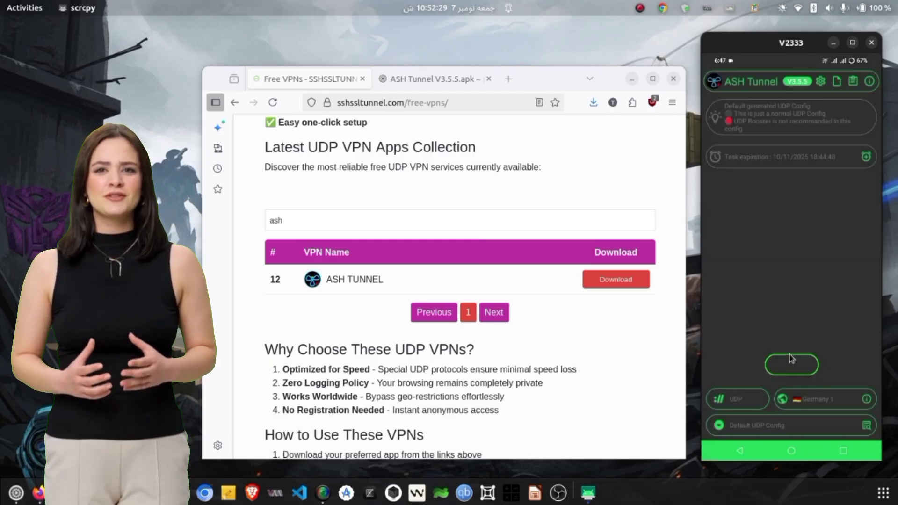
pyautogui.click(856, 155)
# - Confirm the add-time task, request Get Link, skip the Linkvertise ad, and return to the countdown
pyautogui.click(857, 291)
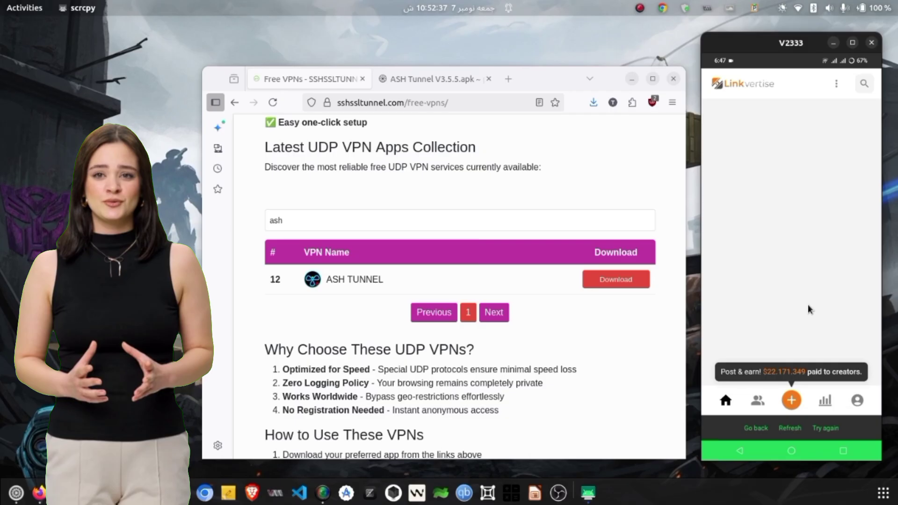
pyautogui.click(782, 349)
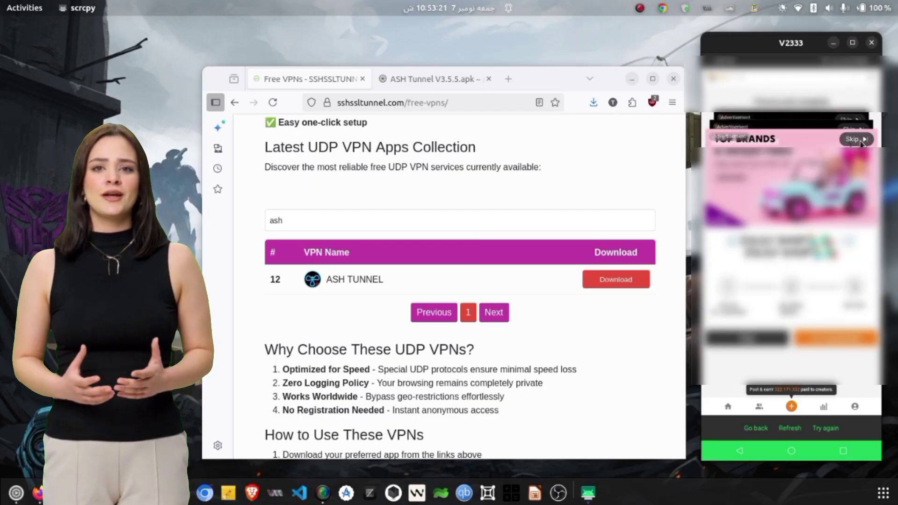
pyautogui.click(860, 141)
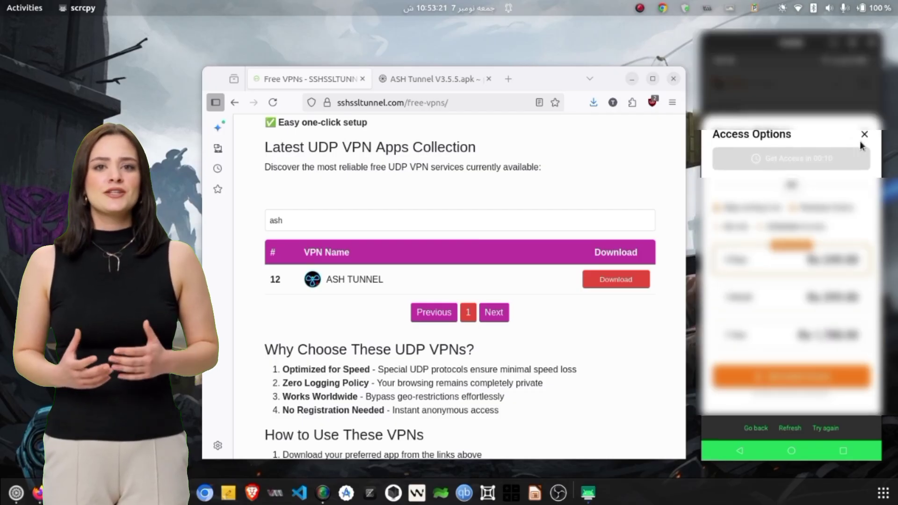
pyautogui.click(811, 163)
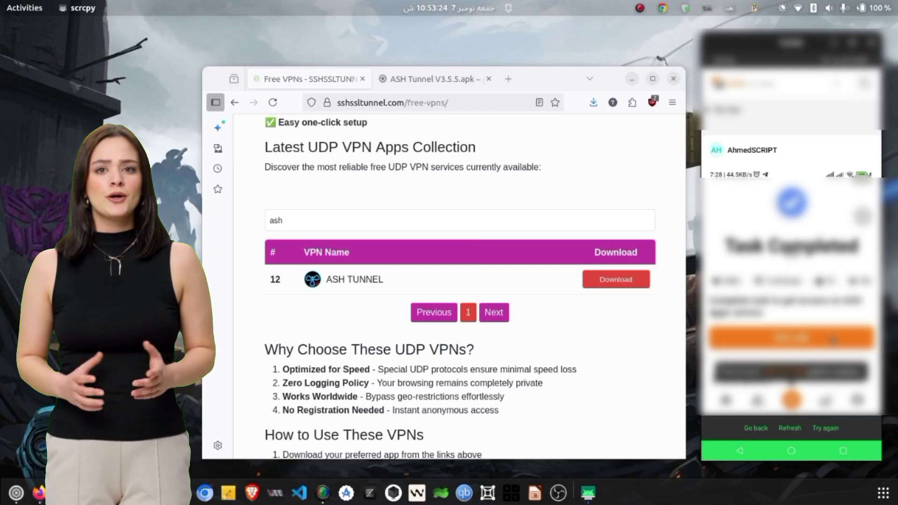
pyautogui.click(832, 338)
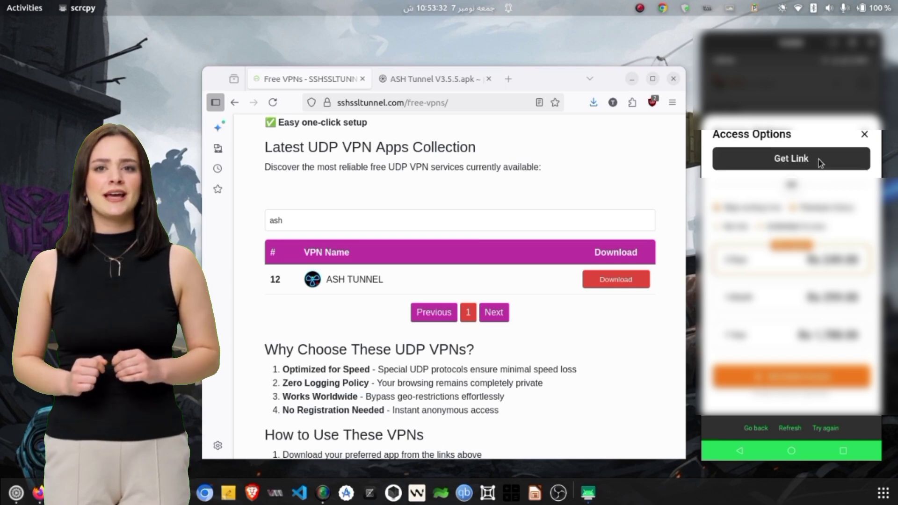
# - Retrieve the link on Linkvertise to complete the add-time task, extending expiration to 14/11/2025 18:44:48
pyautogui.click(818, 168)
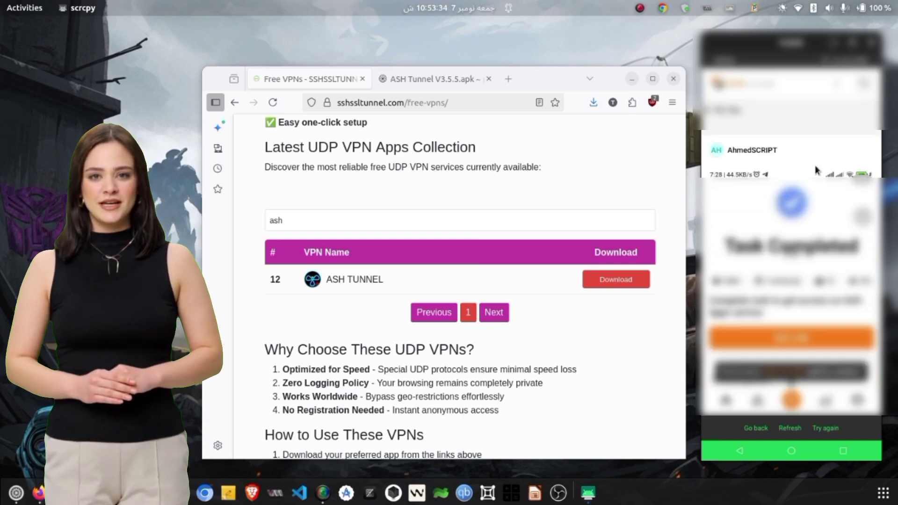